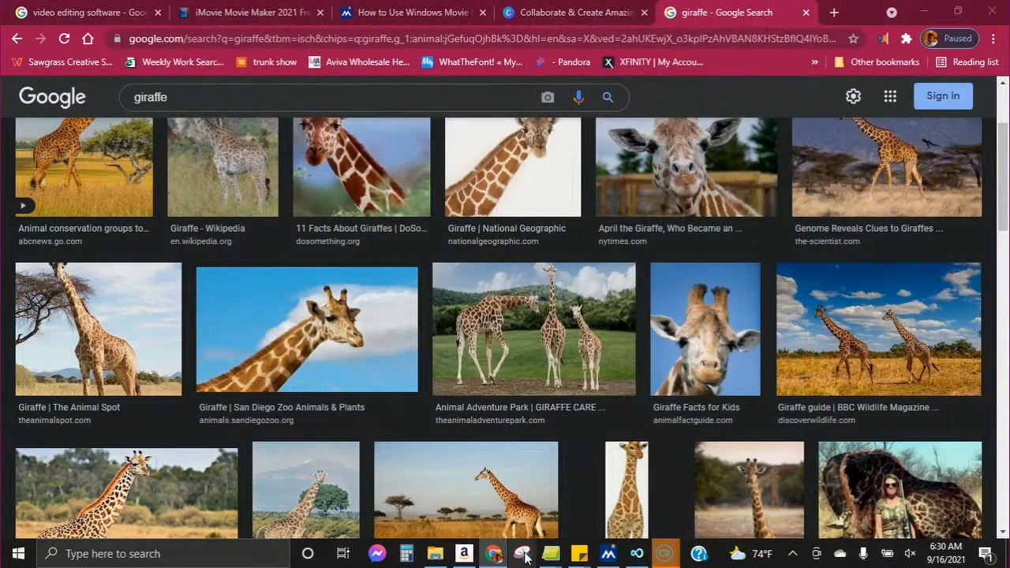
Try to snip the picture of two walking giraffes from the image results with the Snipping Tool
click(522, 554)
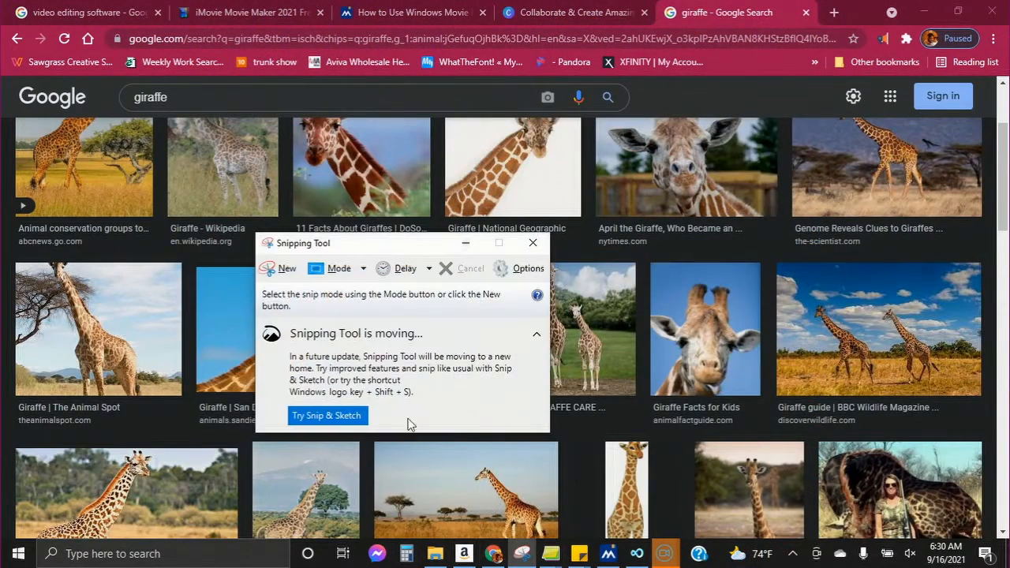
click(291, 271)
drag(778, 265, 964, 381)
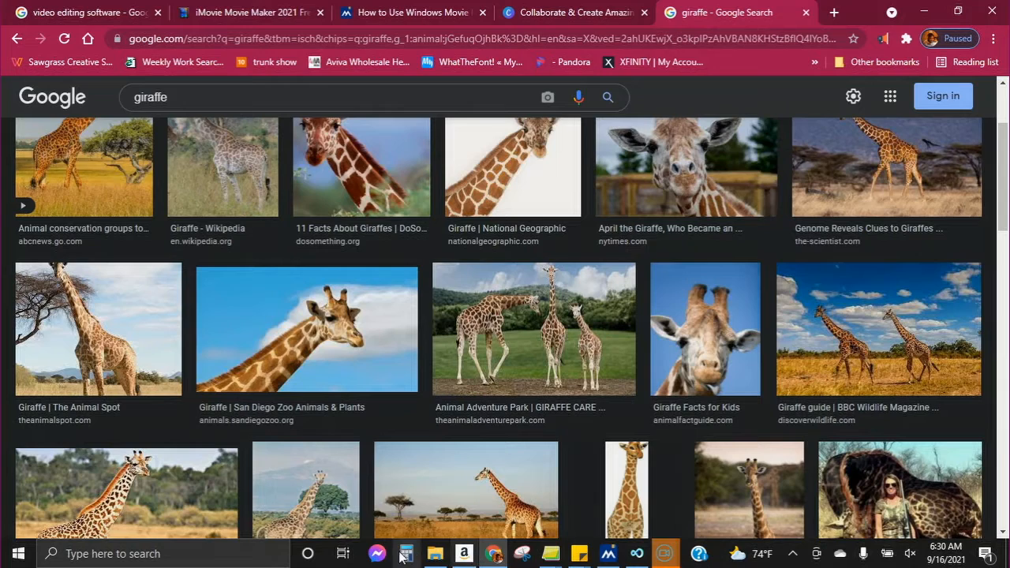
Capture the picture of two walking giraffes with the Snipping Tool and copy the snip to the clipboard
click(522, 549)
click(285, 269)
drag(780, 265, 981, 392)
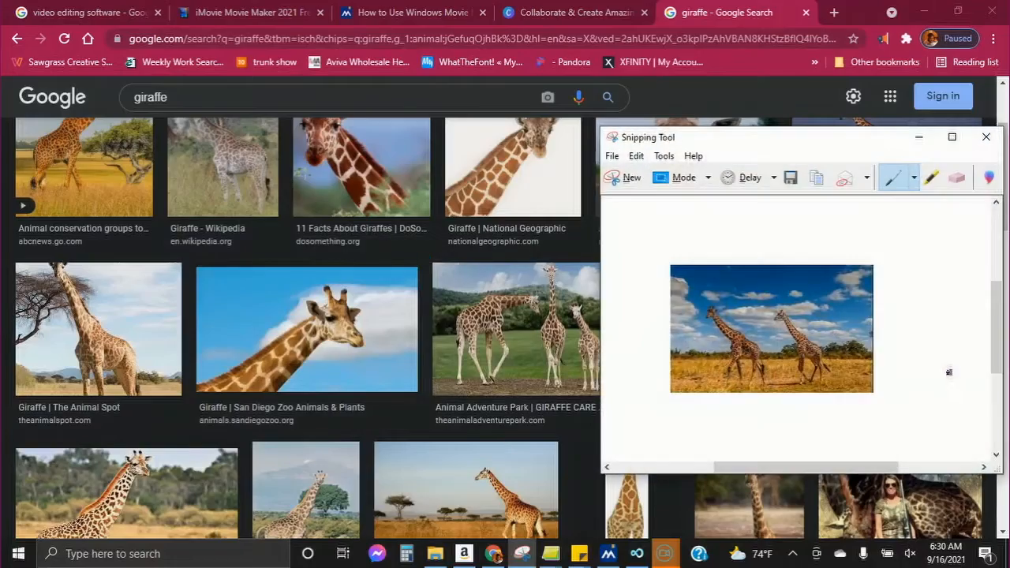
click(818, 179)
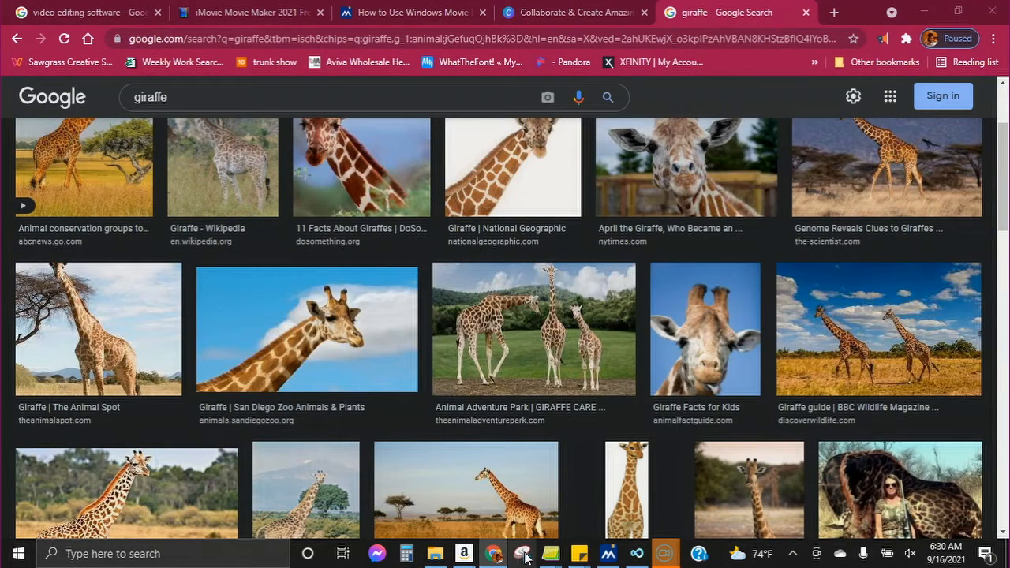
Retake the snip of the two walking giraffes from the image search results
click(523, 554)
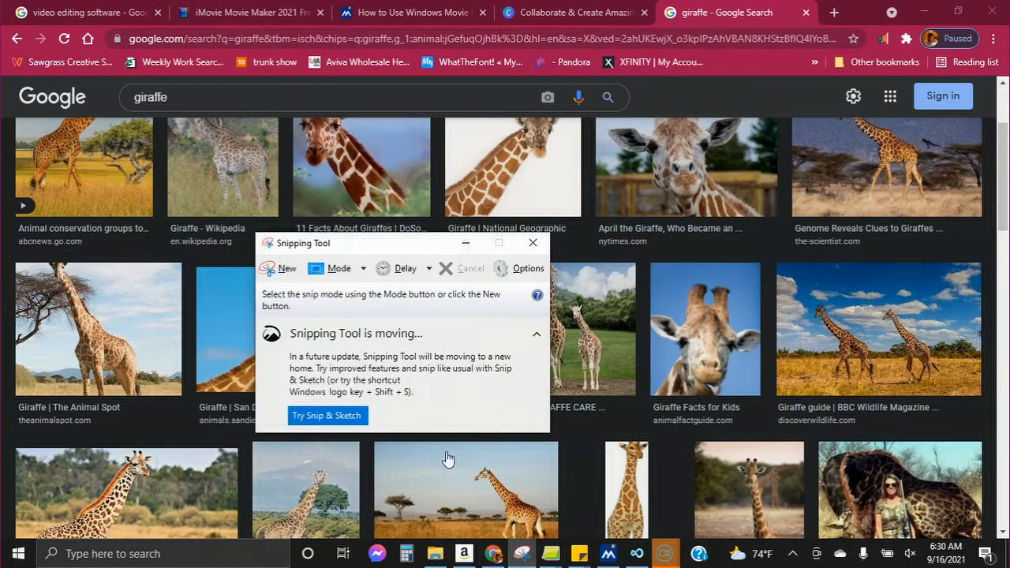
click(280, 269)
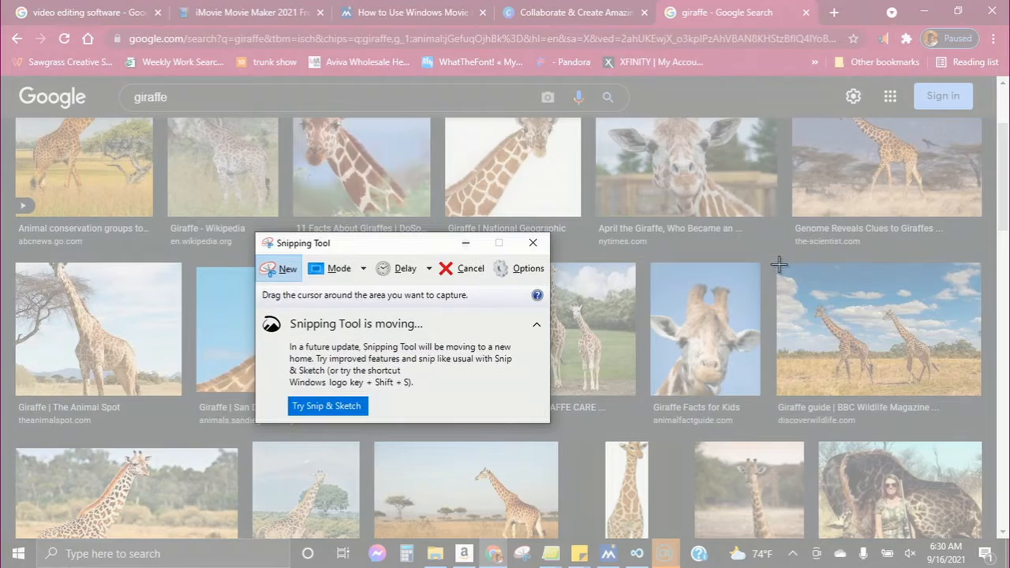
drag(778, 266, 982, 394)
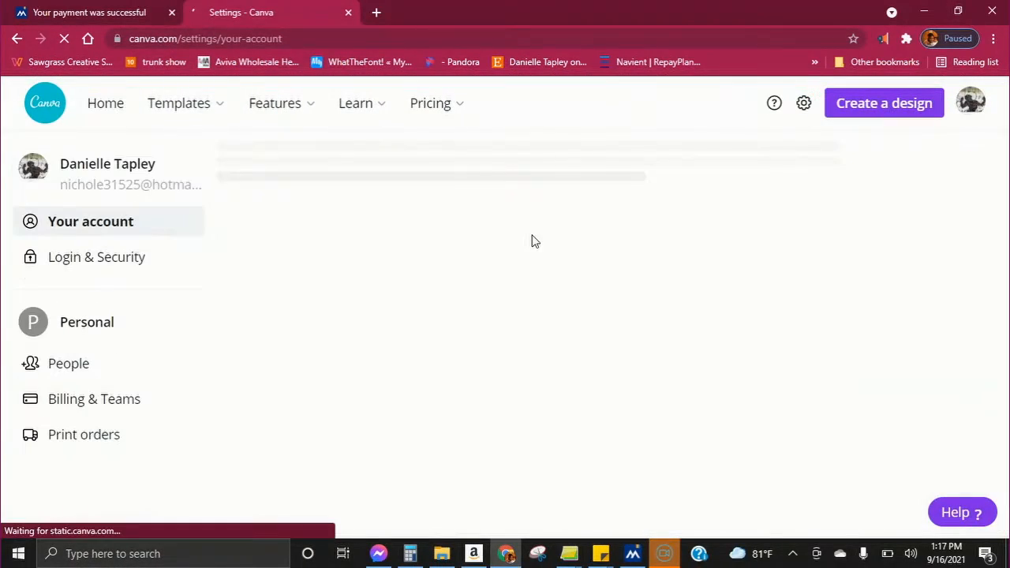
Open the Canva Pro plan page and look through its overview
mouse_move(424, 119)
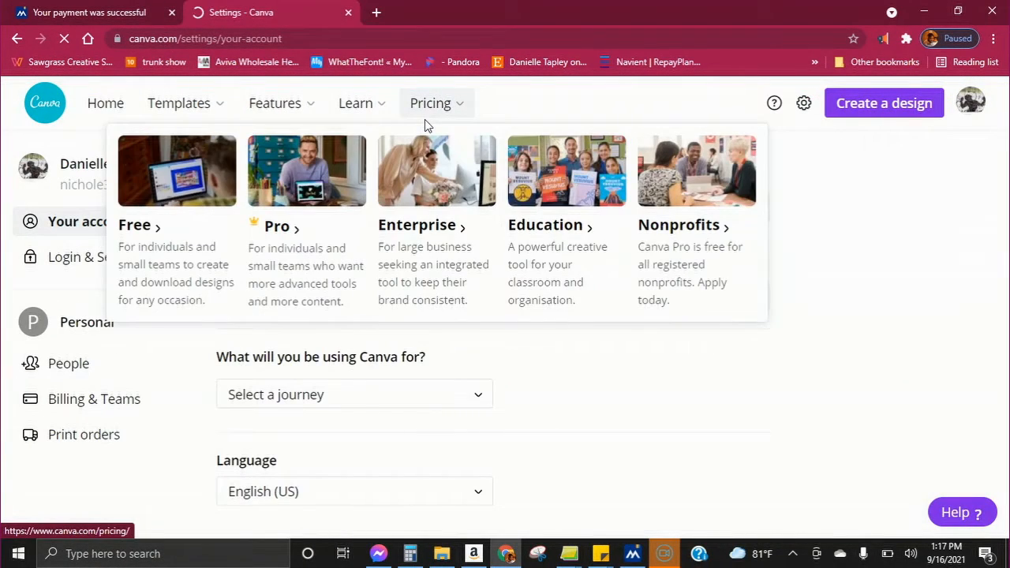
click(295, 239)
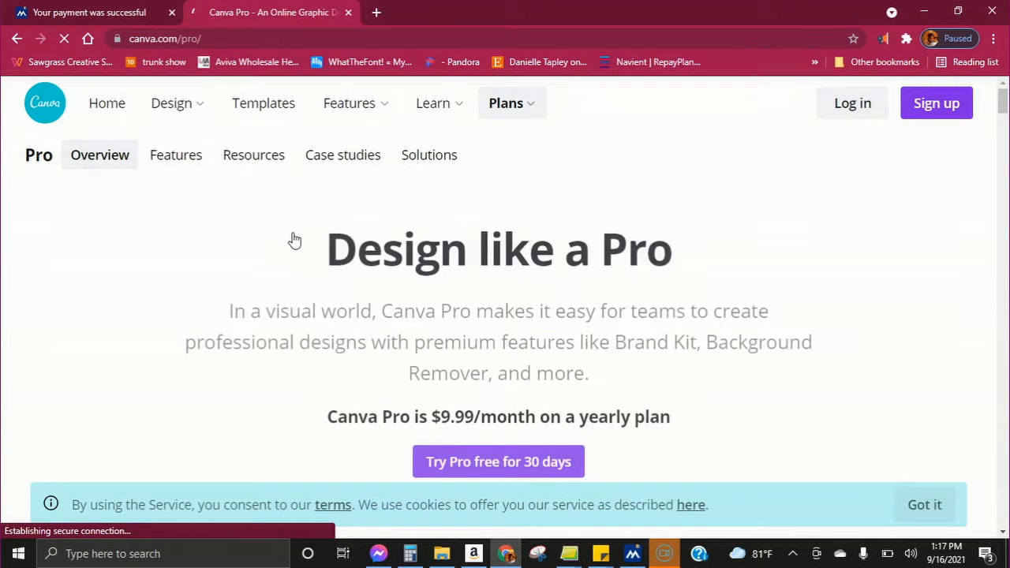
scroll(478, 271, down, 2)
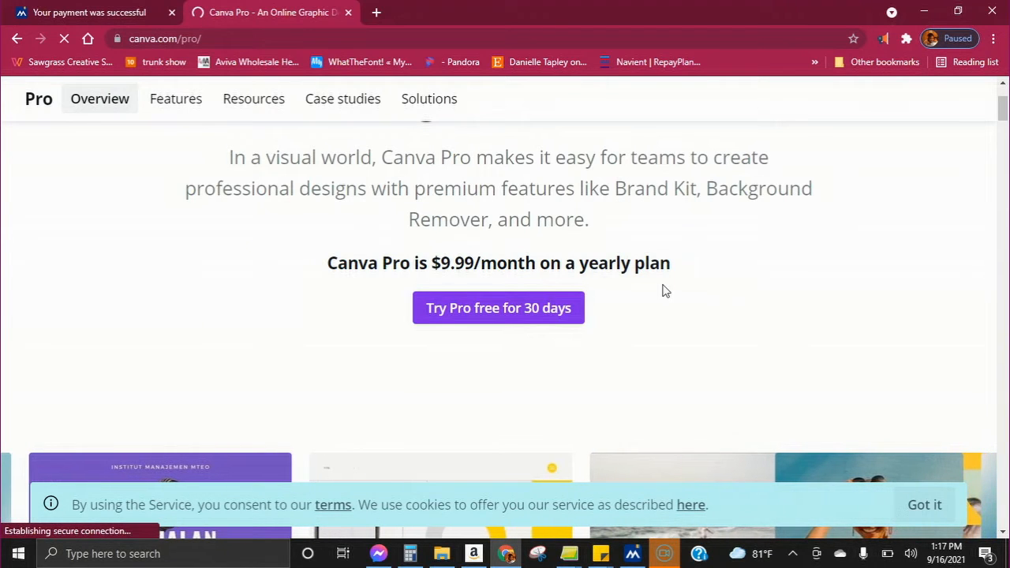
scroll(663, 291, down, 5)
scroll(663, 293, down, 5)
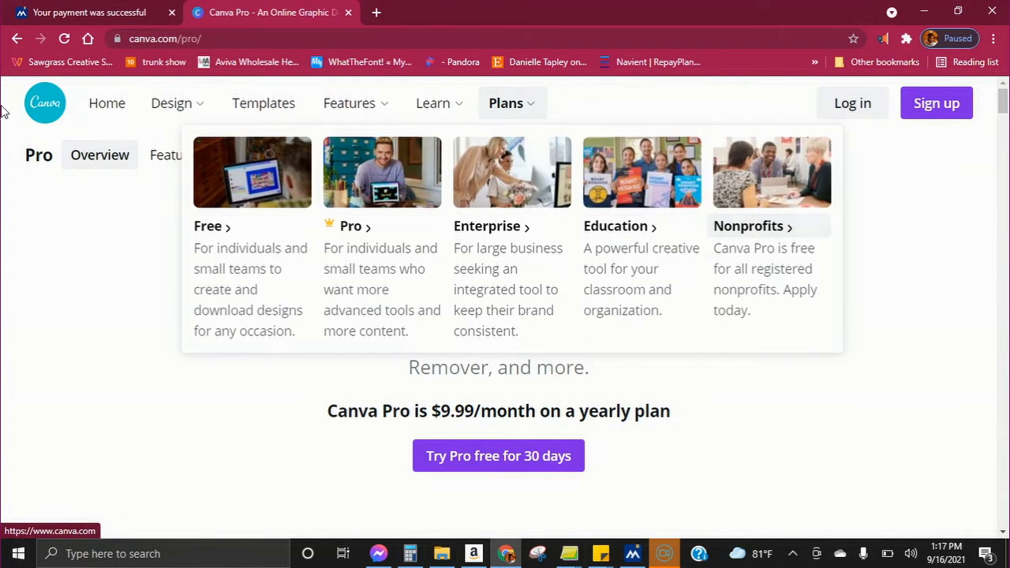
Open Canva's pricing page and review the Free, Pro and Enterprise plans
click(499, 101)
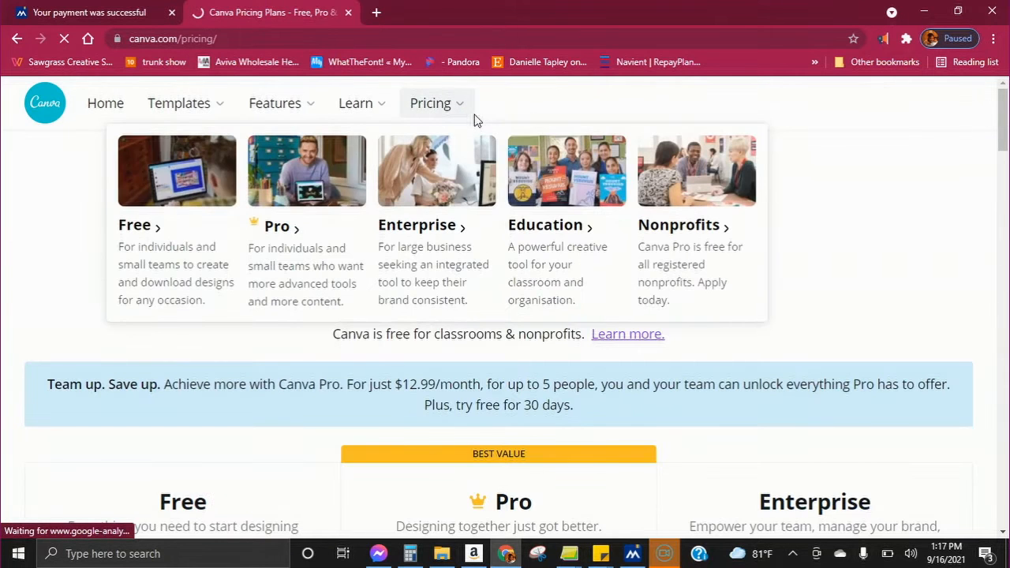
scroll(644, 283, down, 1)
scroll(647, 287, down, 4)
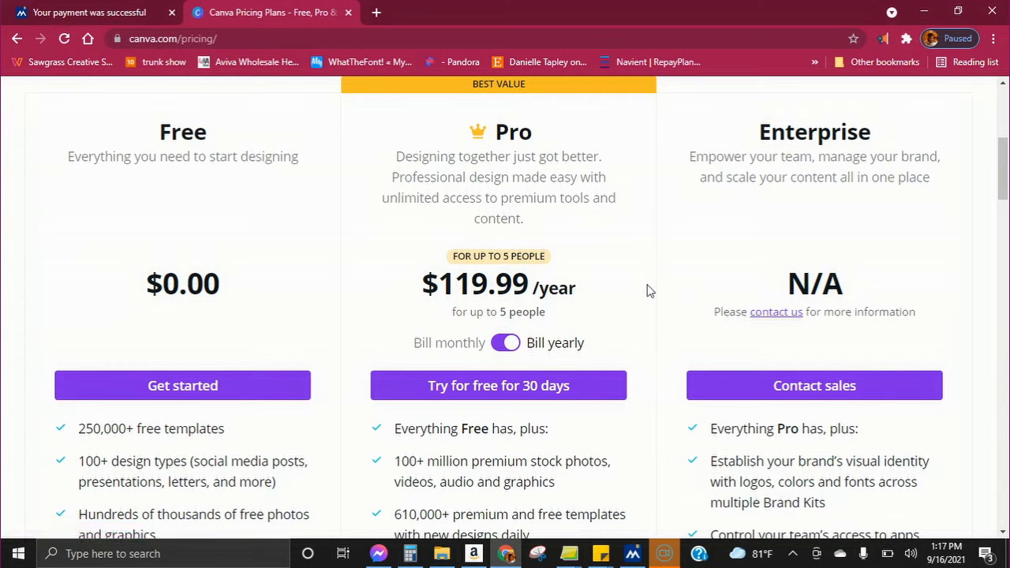
scroll(647, 300, down, 2)
scroll(649, 304, down, 10)
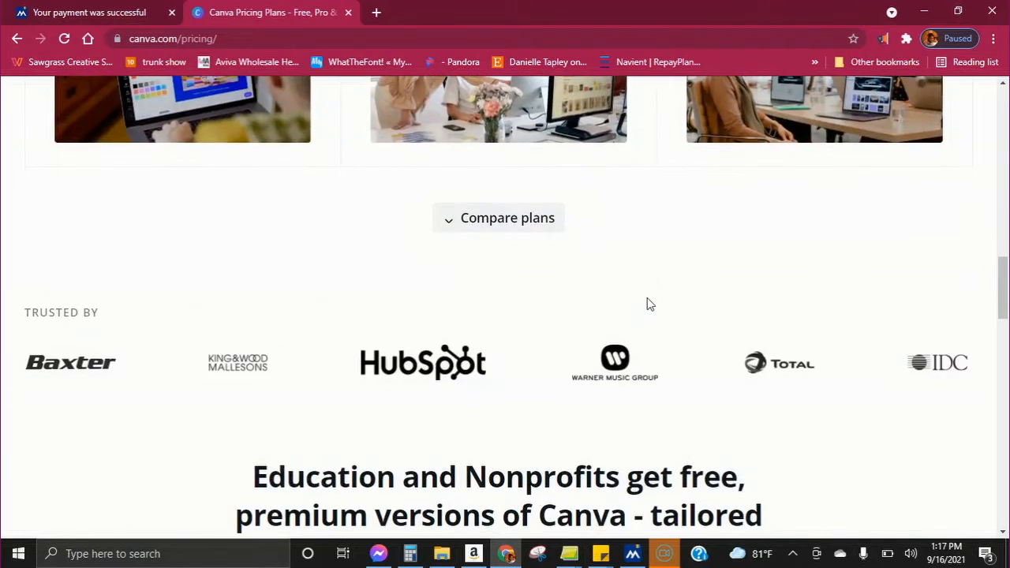
scroll(647, 304, down, 5)
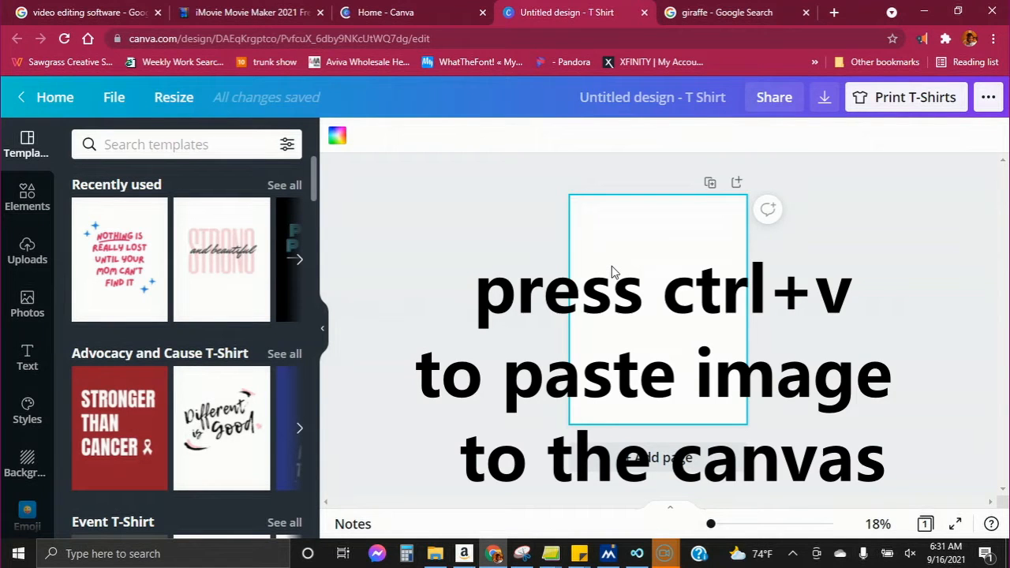
Paste the giraffe snip onto the blank T-shirt design and enlarge it to span slightly beyond the page width
key(ctrl+v)
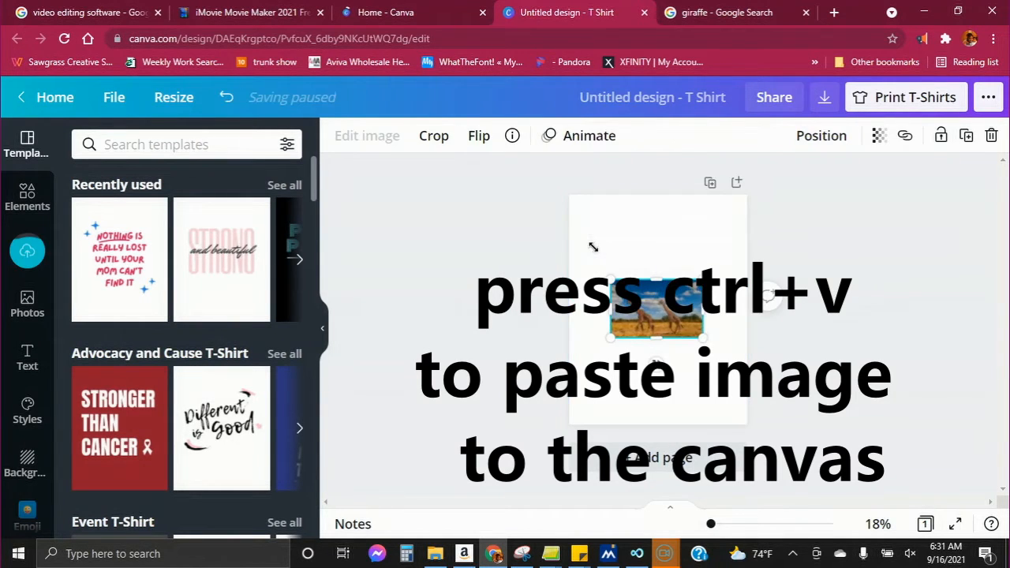
drag(607, 279, 574, 222)
drag(703, 338, 750, 398)
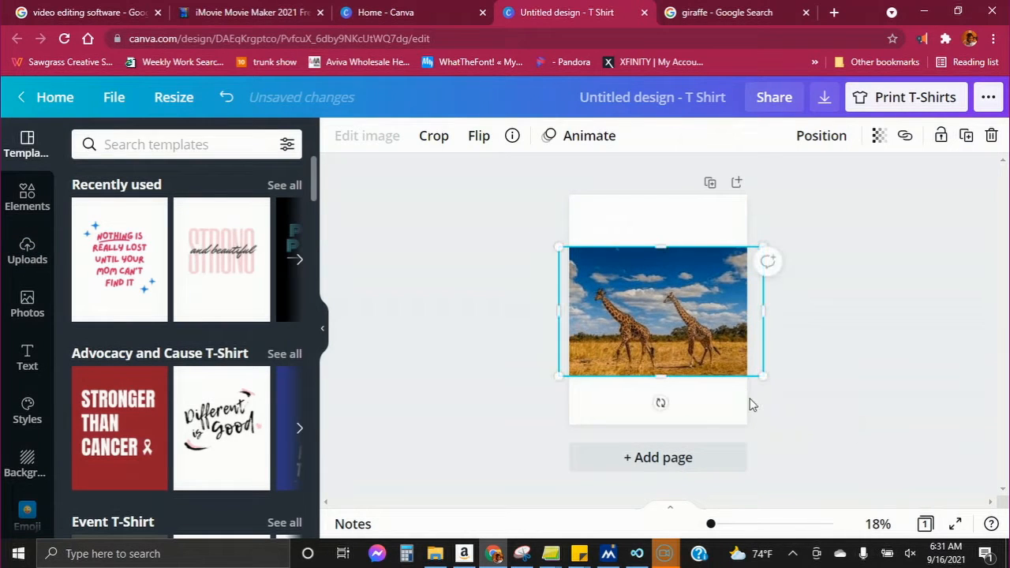
click(731, 404)
Remove the background from the giraffe image with Background Remover and apply the result
click(625, 326)
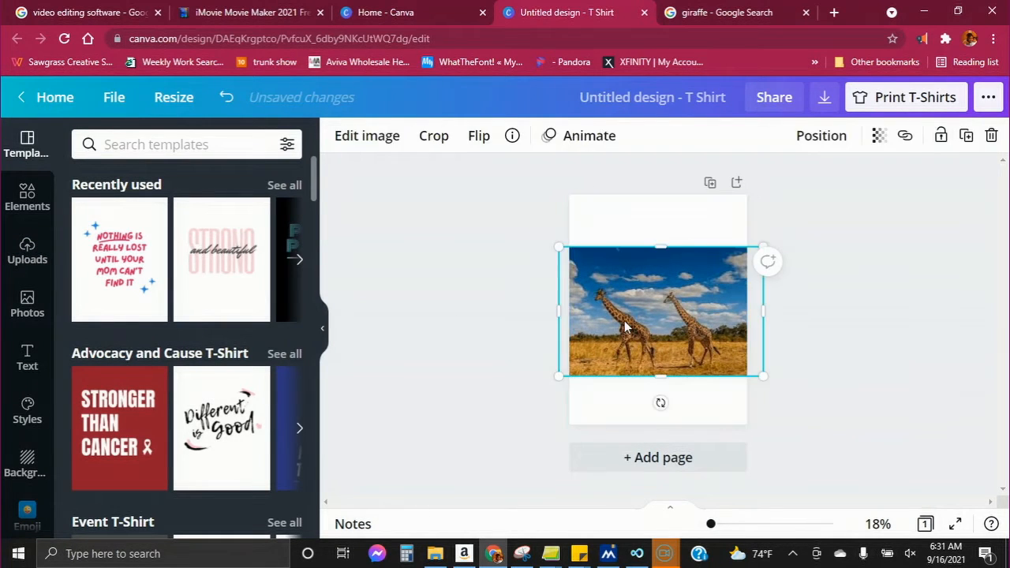
click(366, 140)
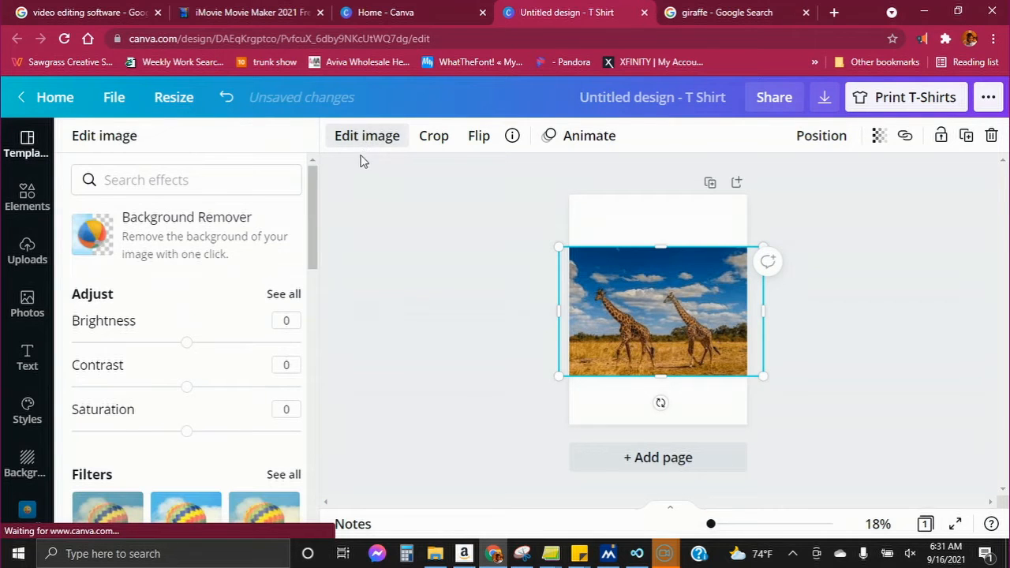
click(205, 252)
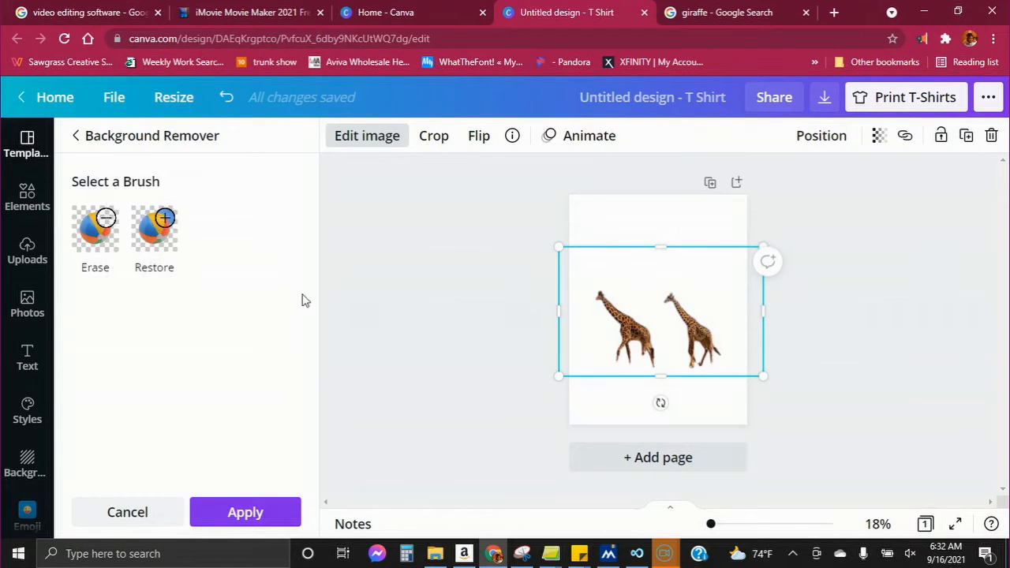
click(285, 516)
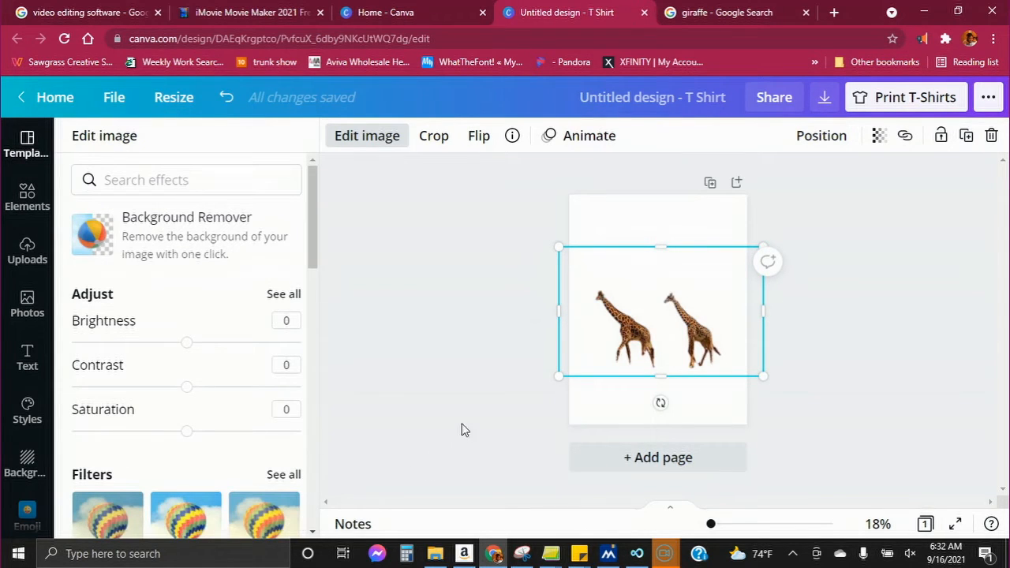
Try the Fresco and Flint Photogenic filters on the giraffe image
drag(712, 524, 720, 535)
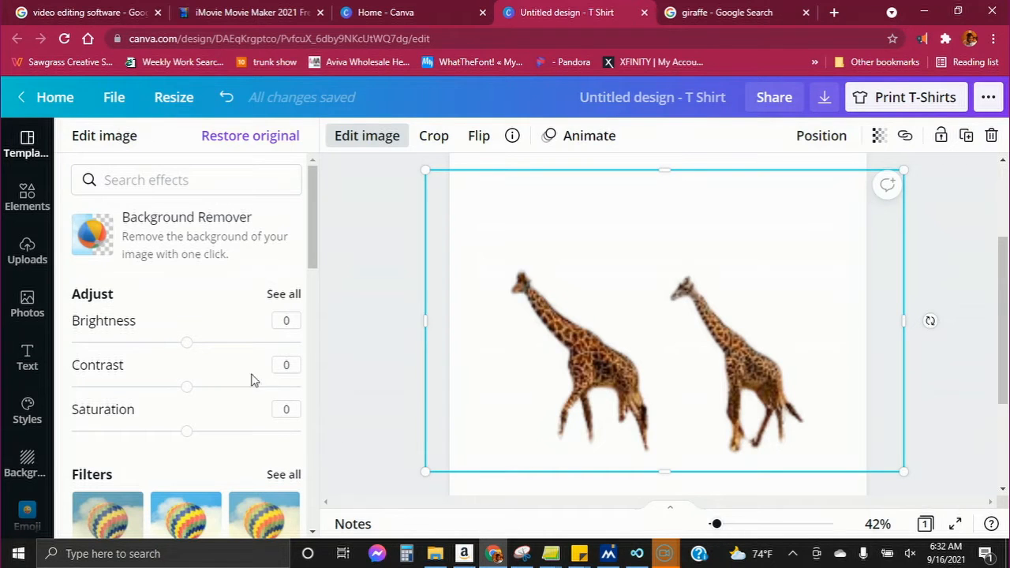
scroll(256, 382, down, 5)
click(118, 379)
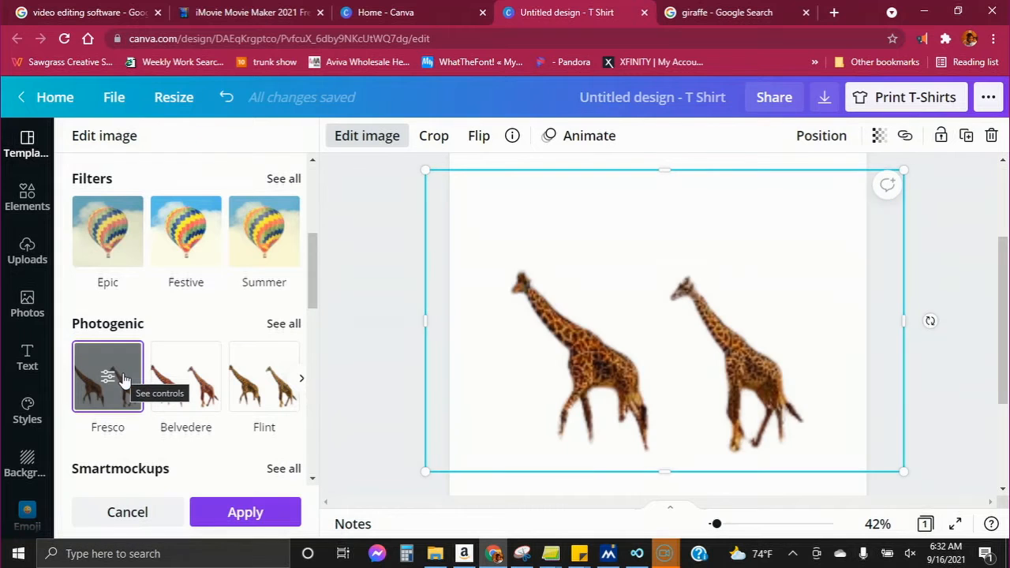
click(298, 382)
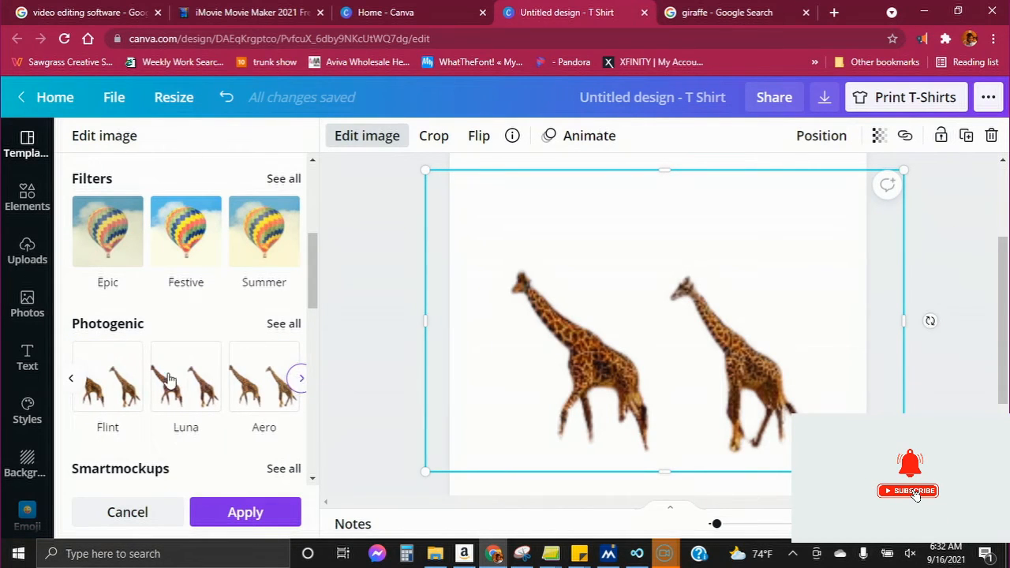
click(110, 372)
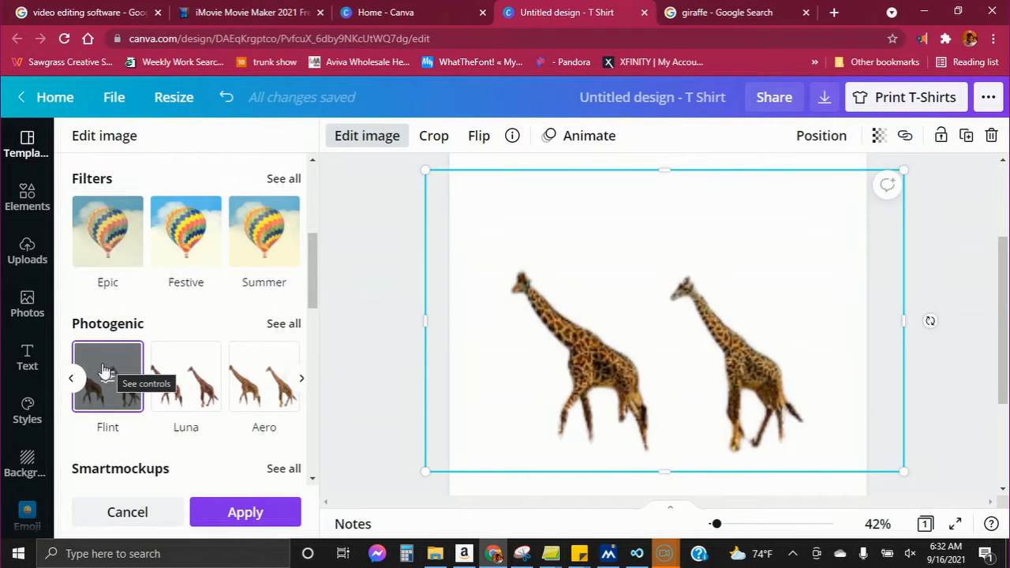
click(70, 378)
scroll(101, 386, down, 2)
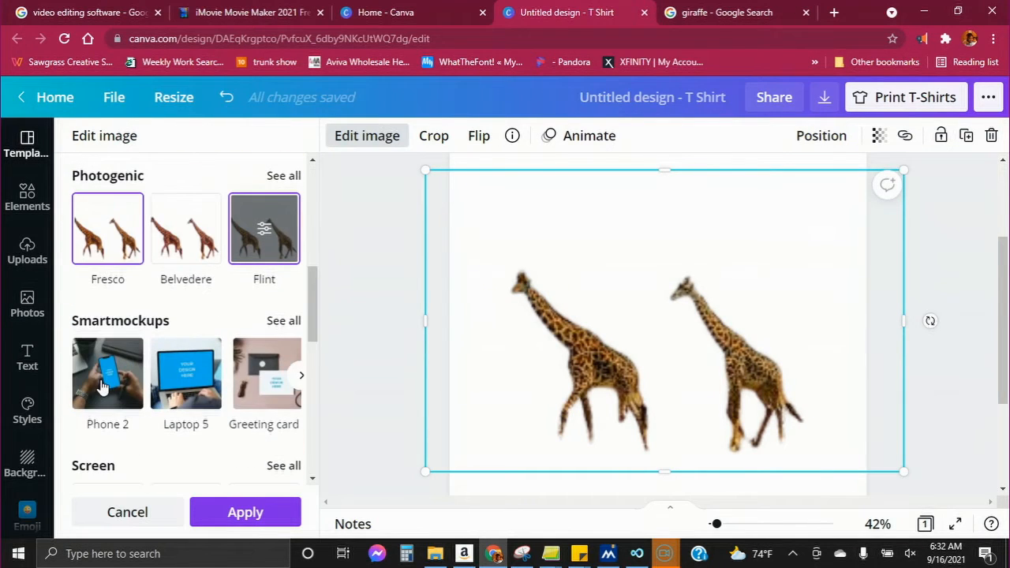
Preview the giraffe image on the Laptop 5 and Hoodie 1 Smartmockups, then discard the effects
click(204, 383)
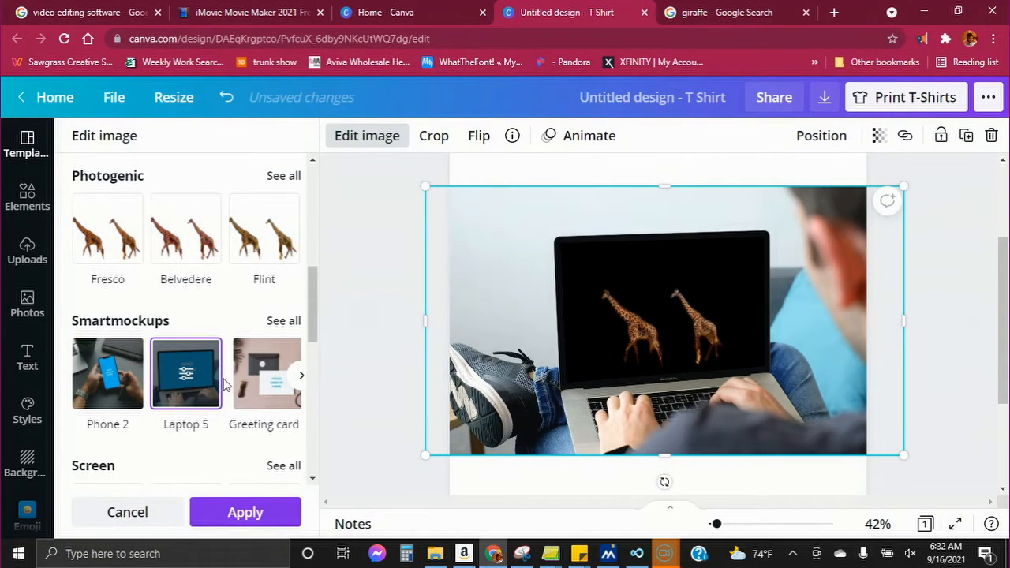
click(299, 377)
click(300, 376)
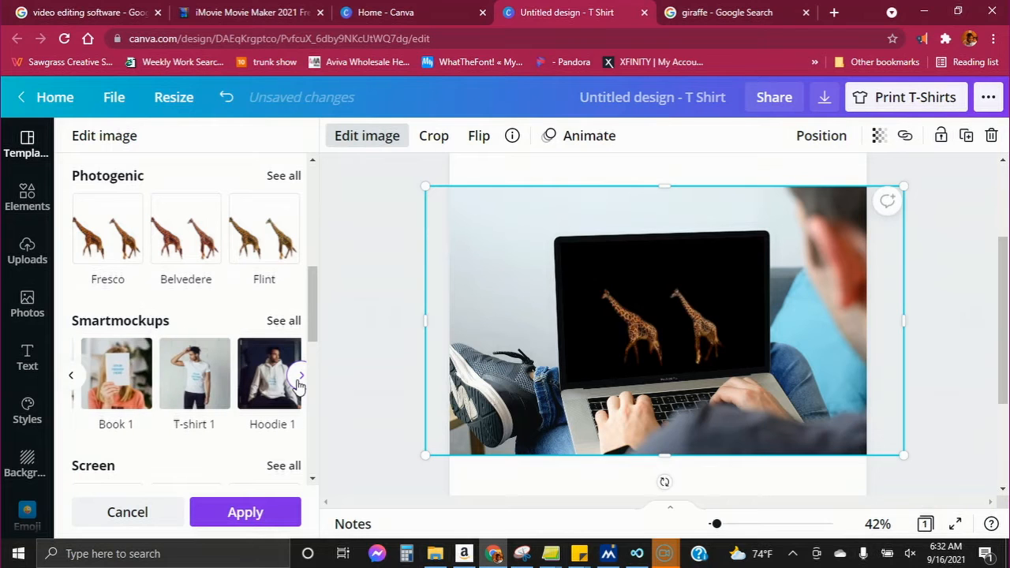
click(300, 376)
click(109, 379)
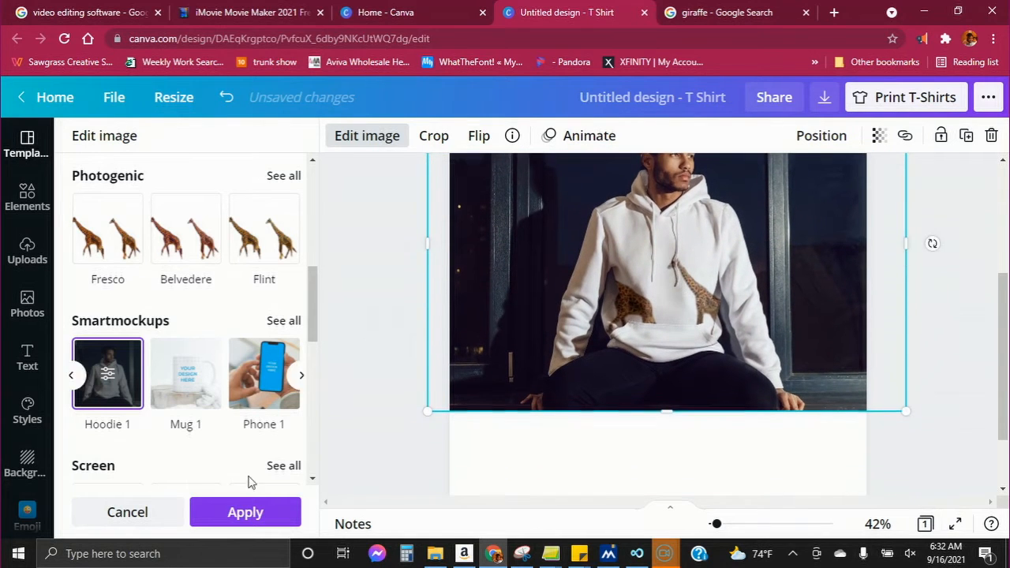
click(129, 513)
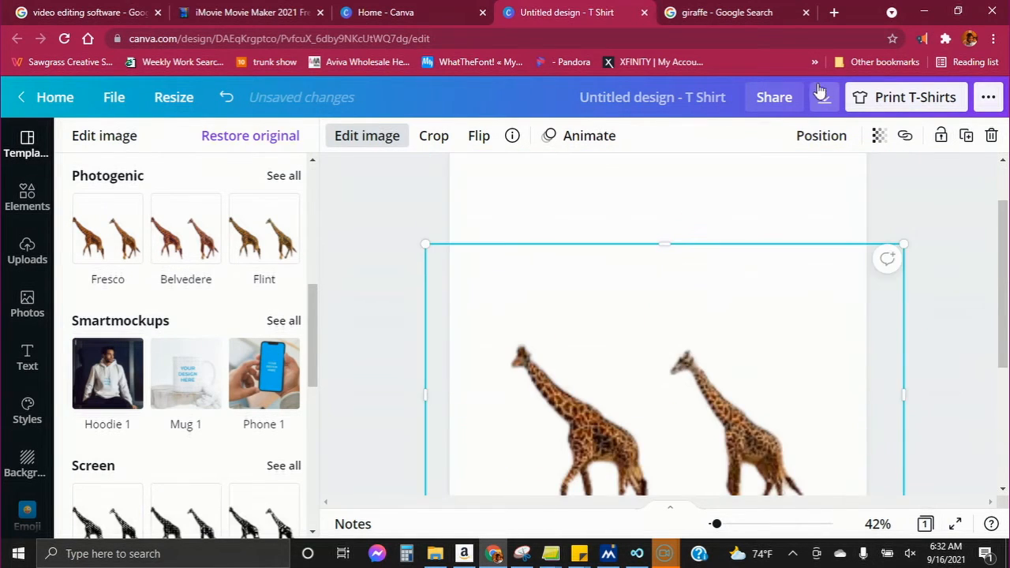
Download the T-shirt design as a PNG with a transparent background
click(824, 97)
click(861, 198)
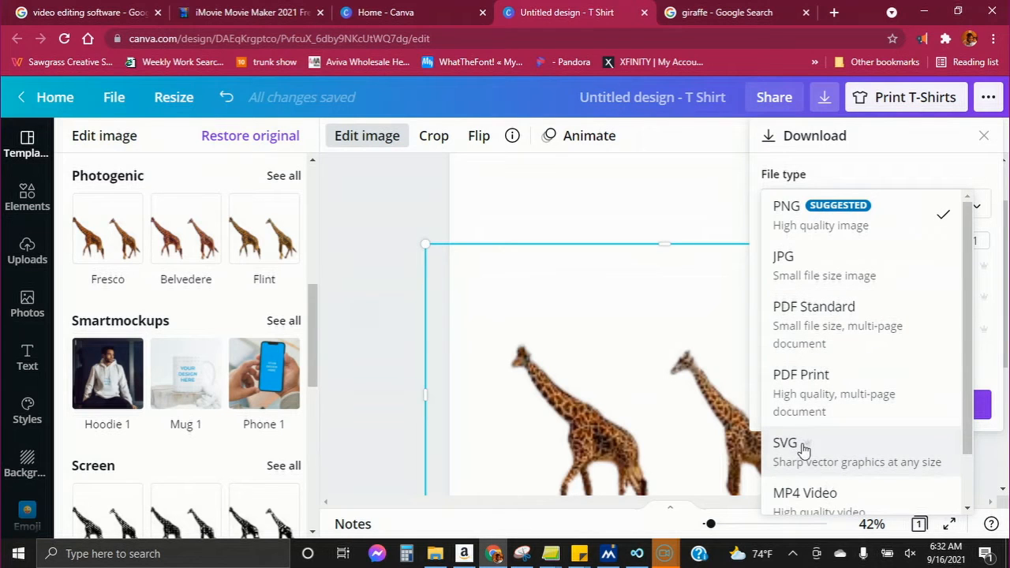
scroll(803, 448, down, 1)
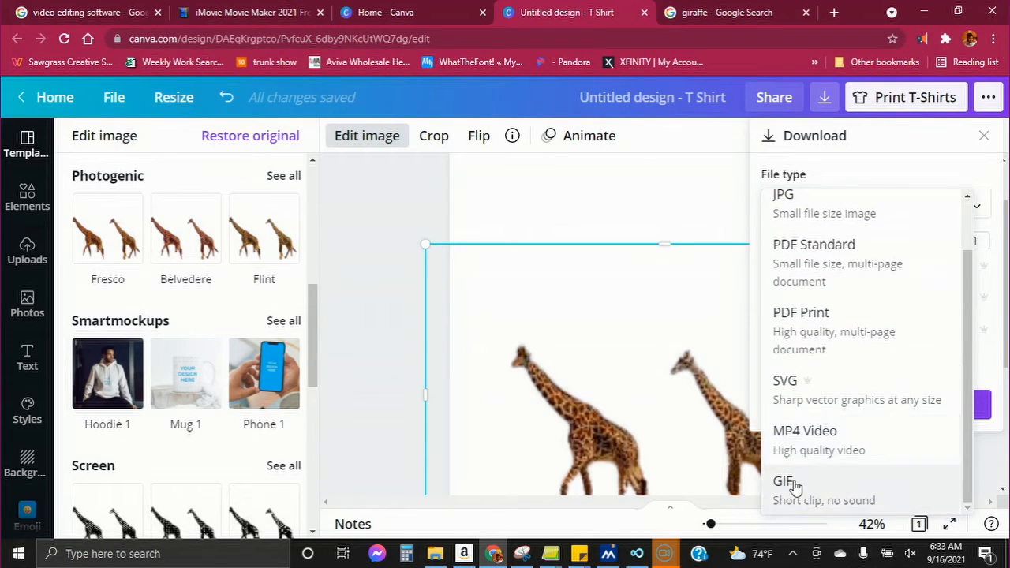
scroll(827, 197, up, 1)
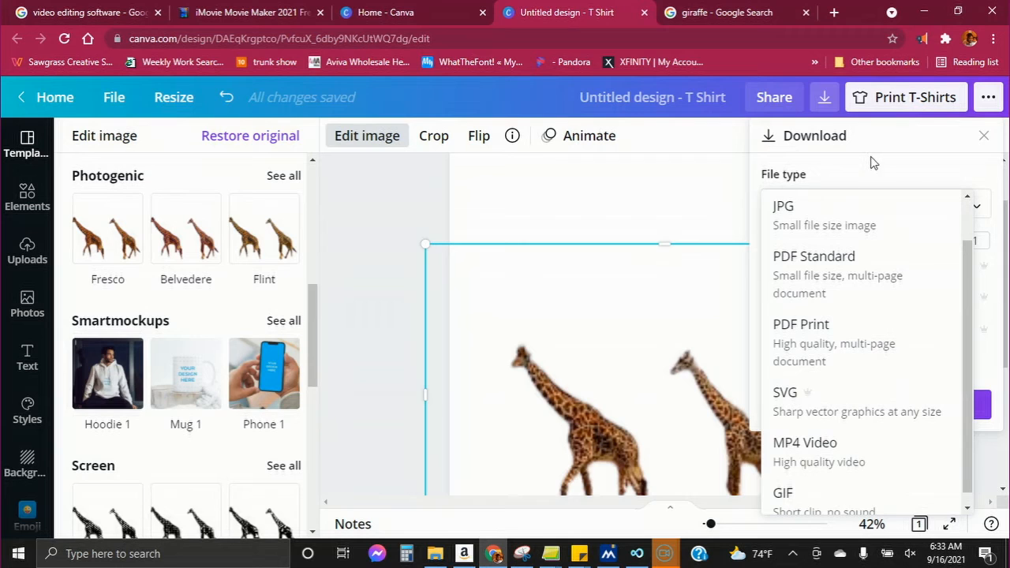
click(912, 225)
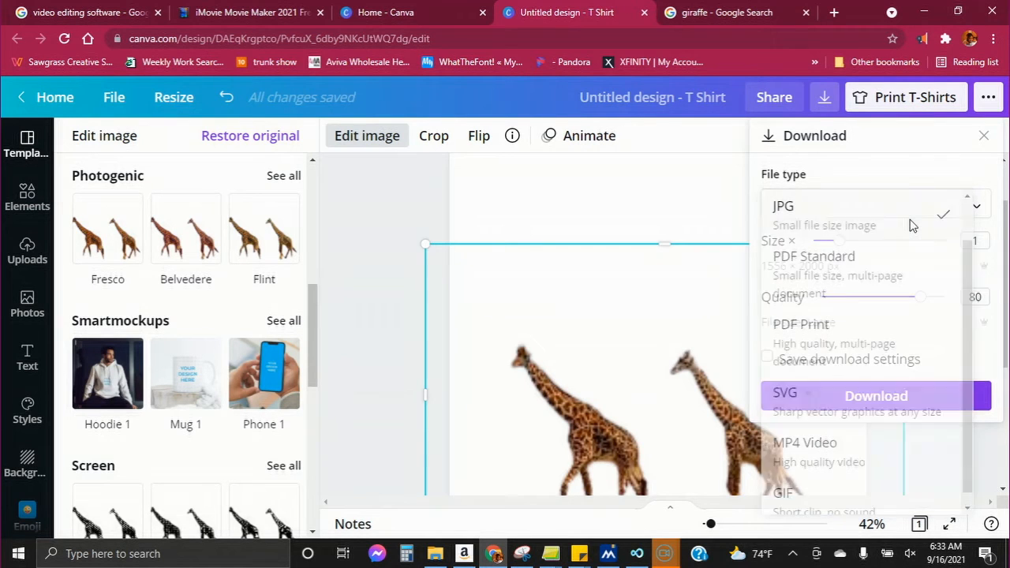
click(907, 207)
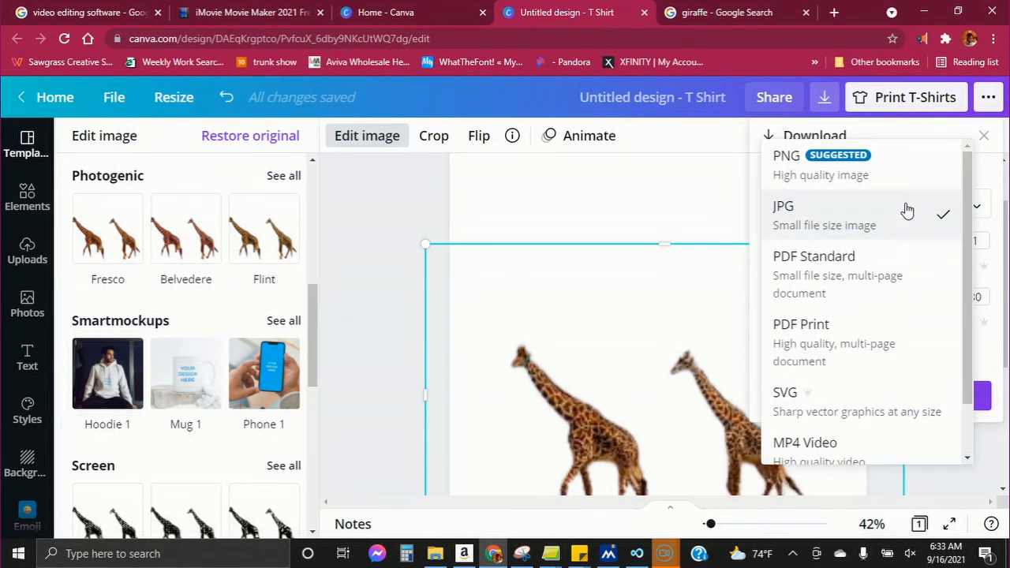
click(896, 180)
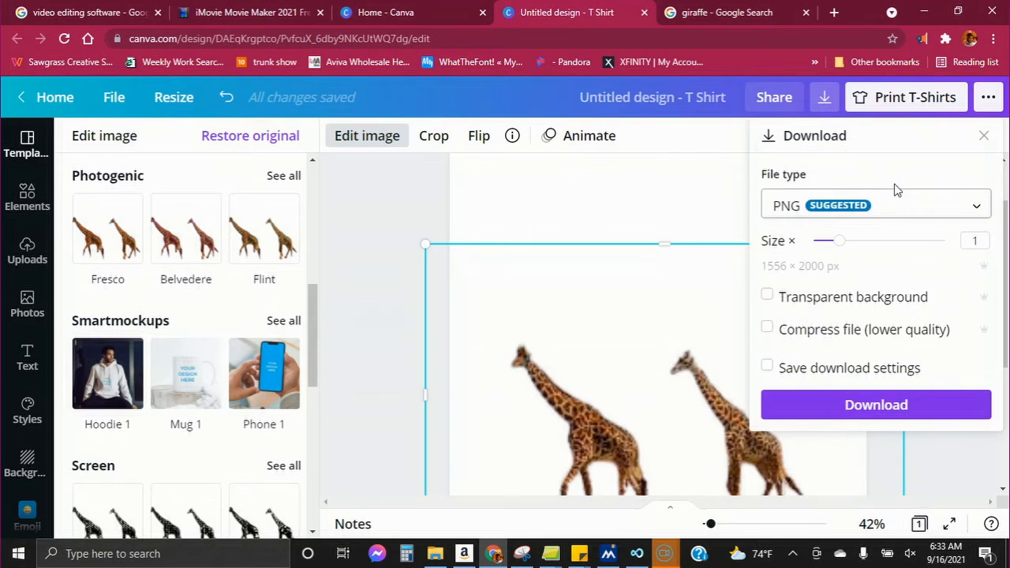
click(767, 297)
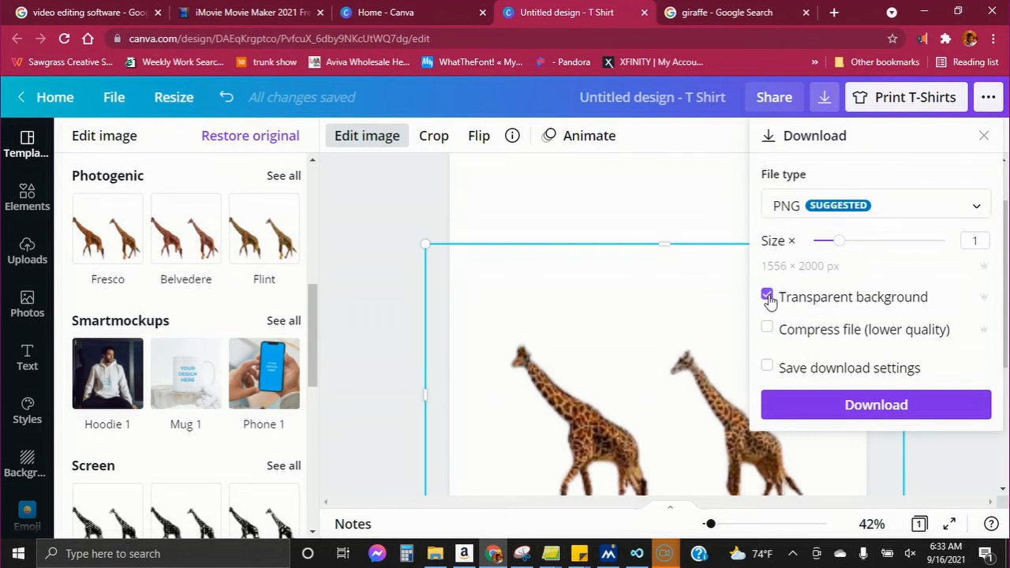
click(817, 405)
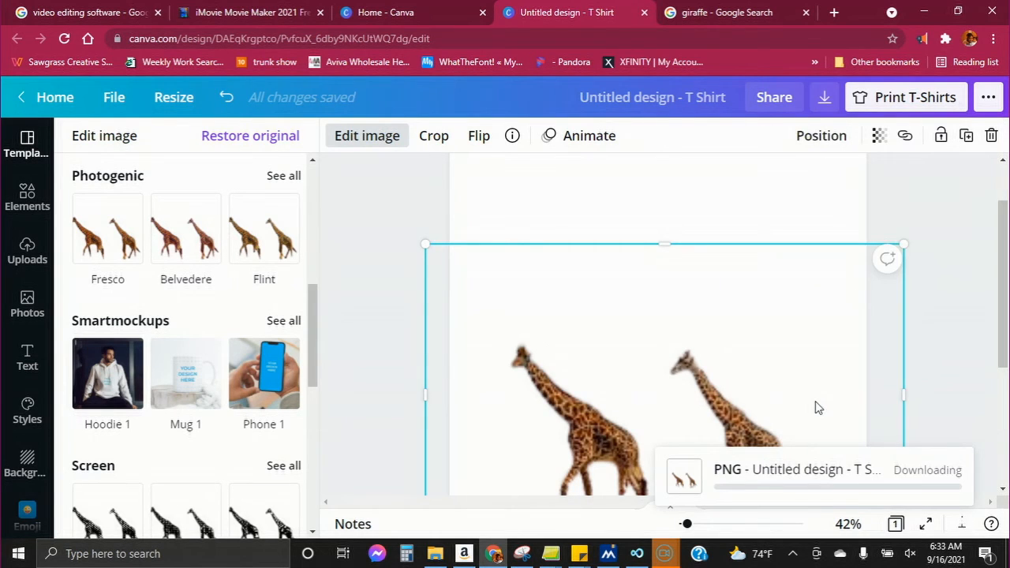